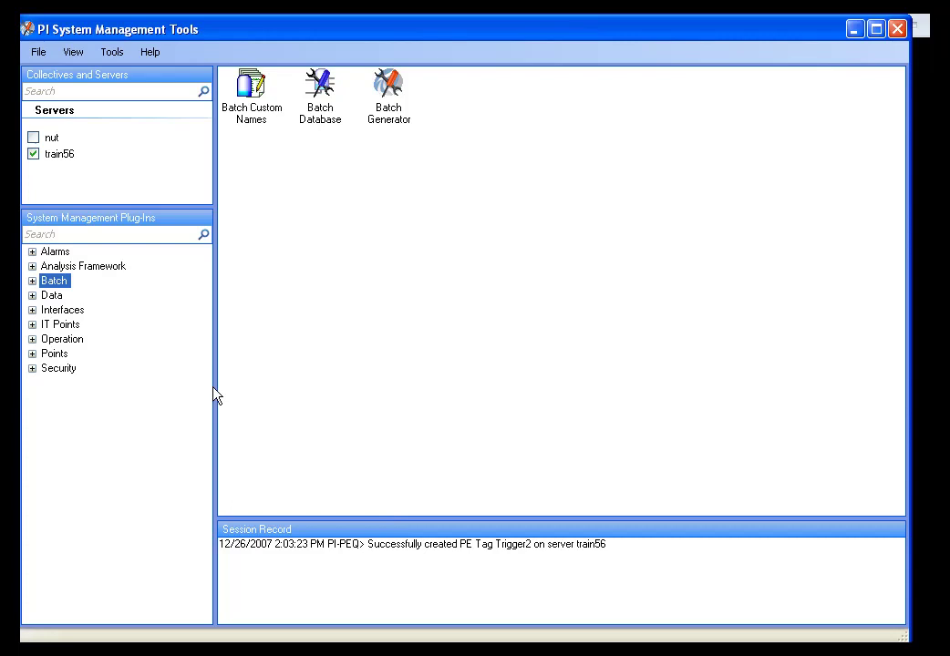
- Expand the Batch plug-in group and open Batch Database for server train56
double_click(52, 283)
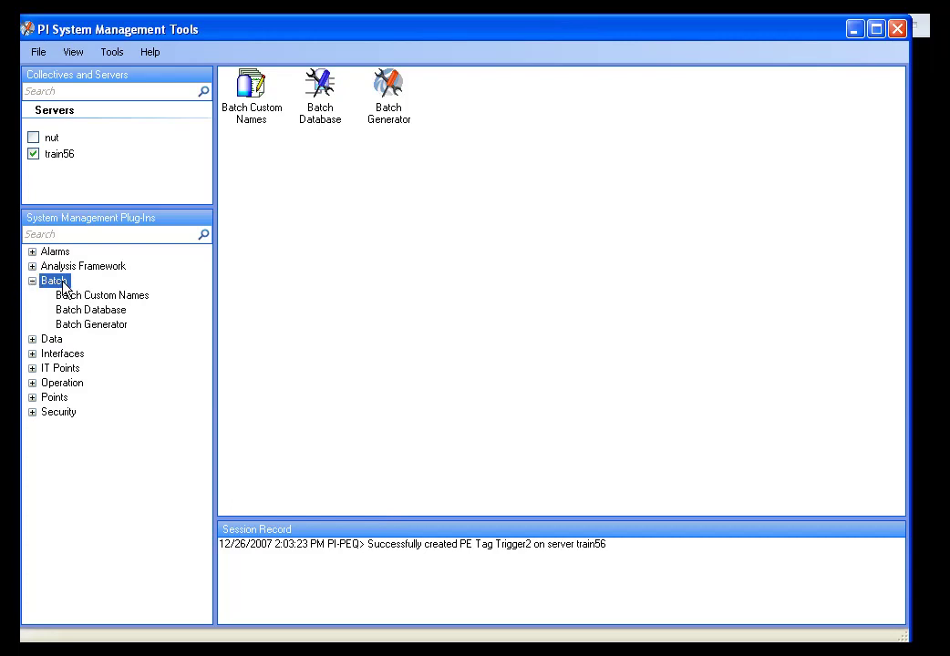
left_click(97, 312)
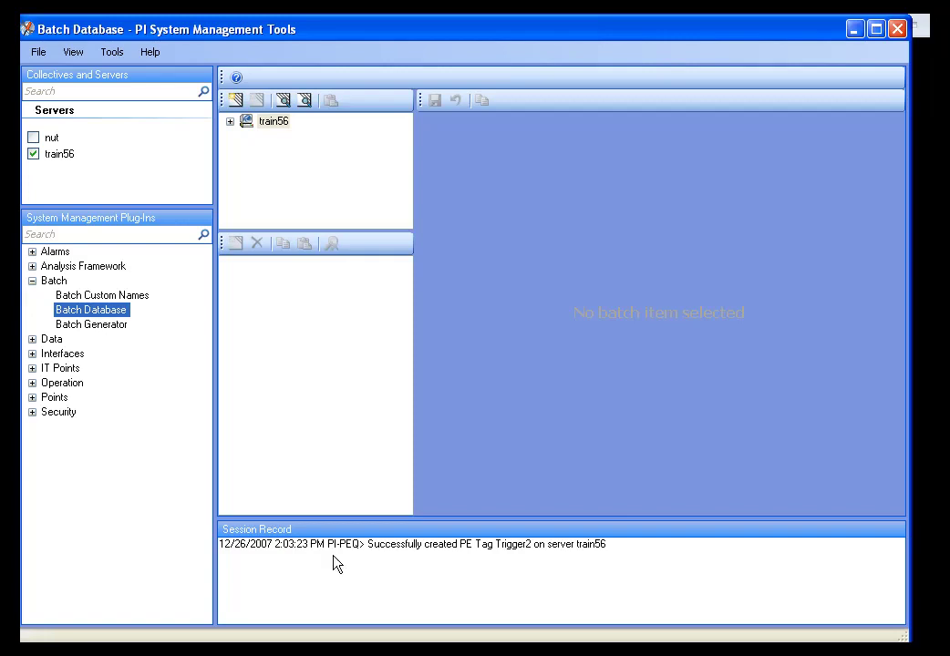
- Review the Create and Search and Batch Item Edit panel slides, then return to Batch Database
key("alt+Tab")
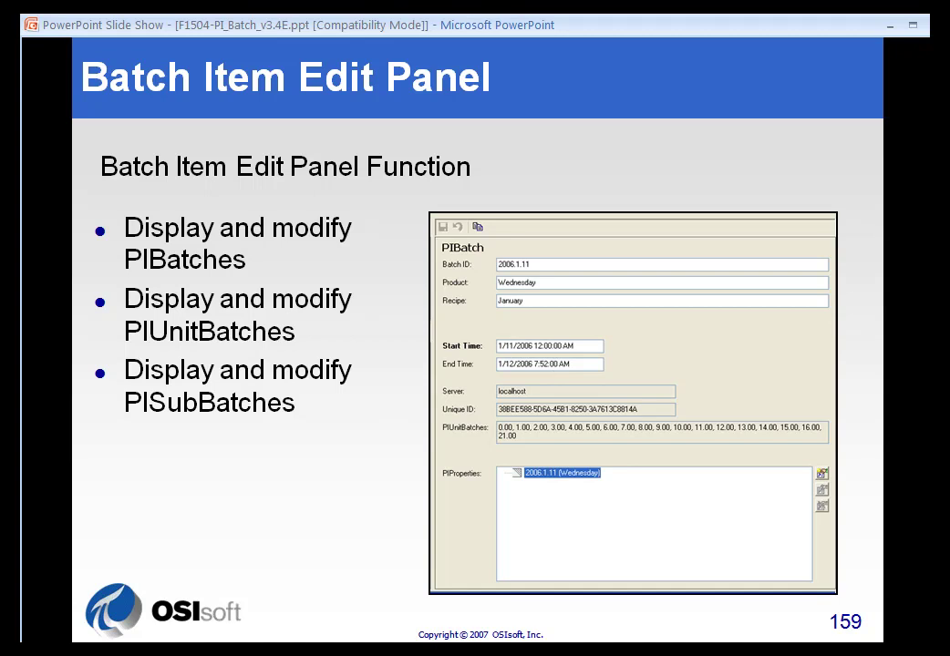
key("alt+Tab")
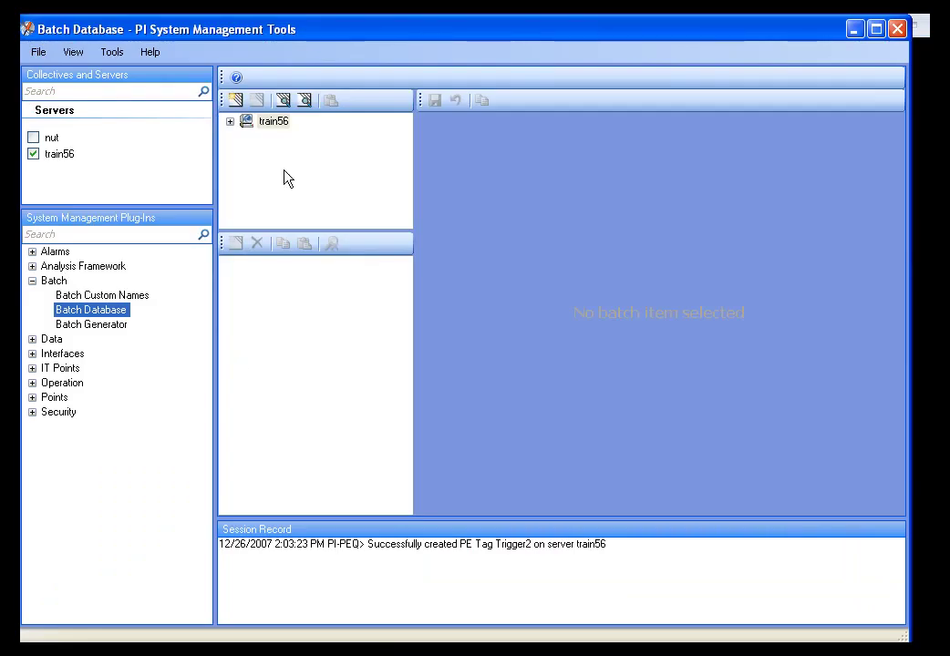
- Run a PIBatch search on train56 with the default last-day criteria
left_click(273, 122)
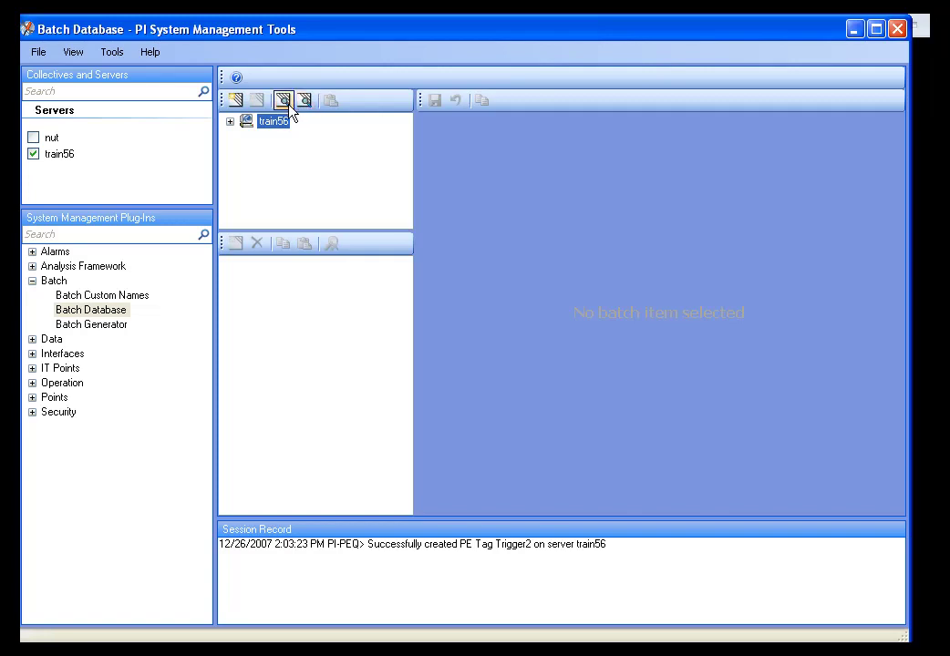
left_click(286, 106)
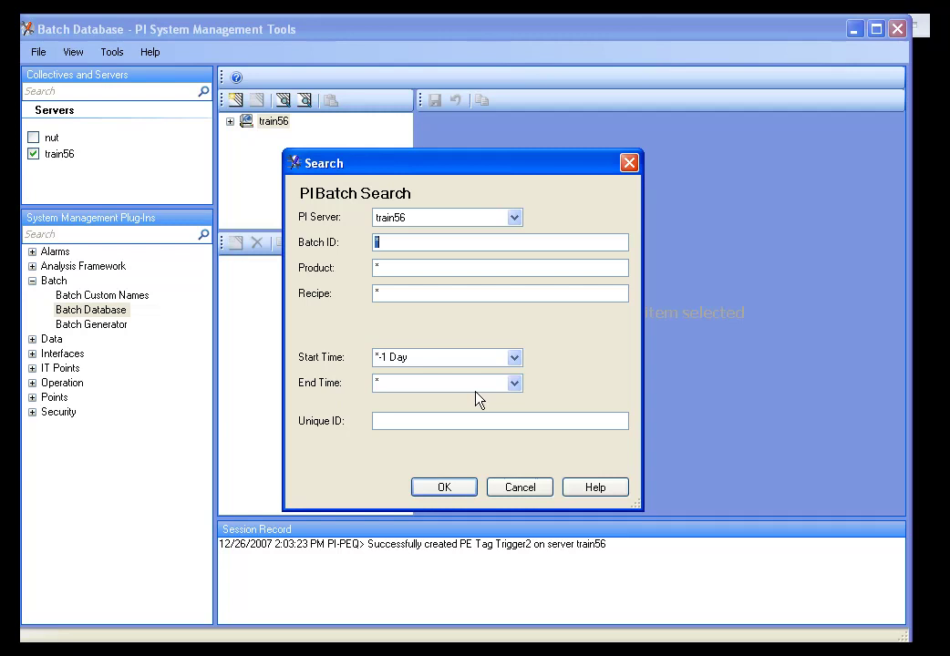
left_click(453, 495)
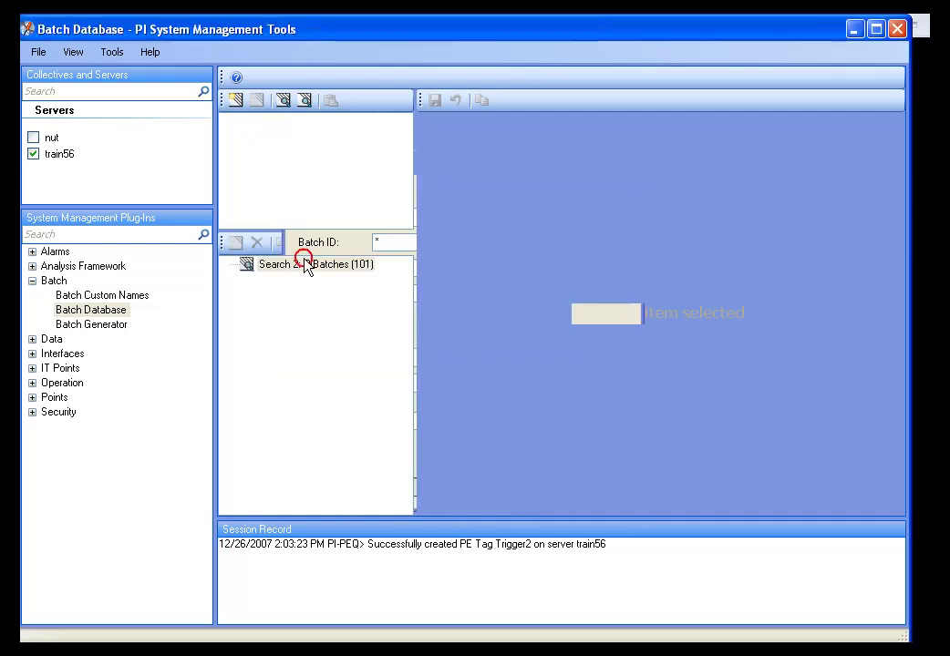
- Expand Search 2's 101 batches and inspect BID-215, Pulp_BID-1200, BID-219, BID-221, BID-222 and Pulp_BID-2173
left_click(298, 265)
left_click(231, 265)
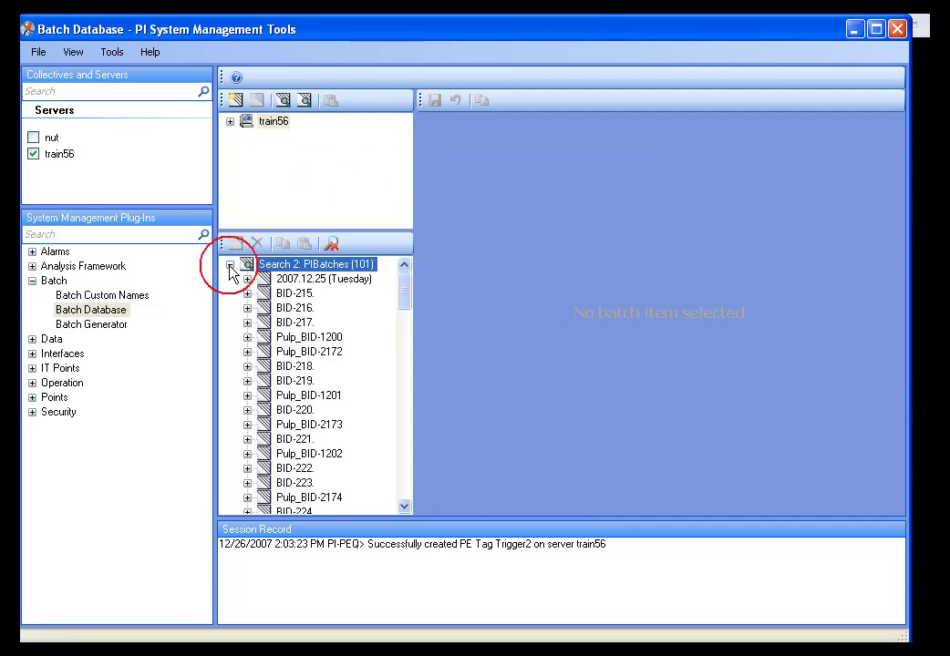
left_click(301, 293)
left_click(278, 339)
left_click(278, 381)
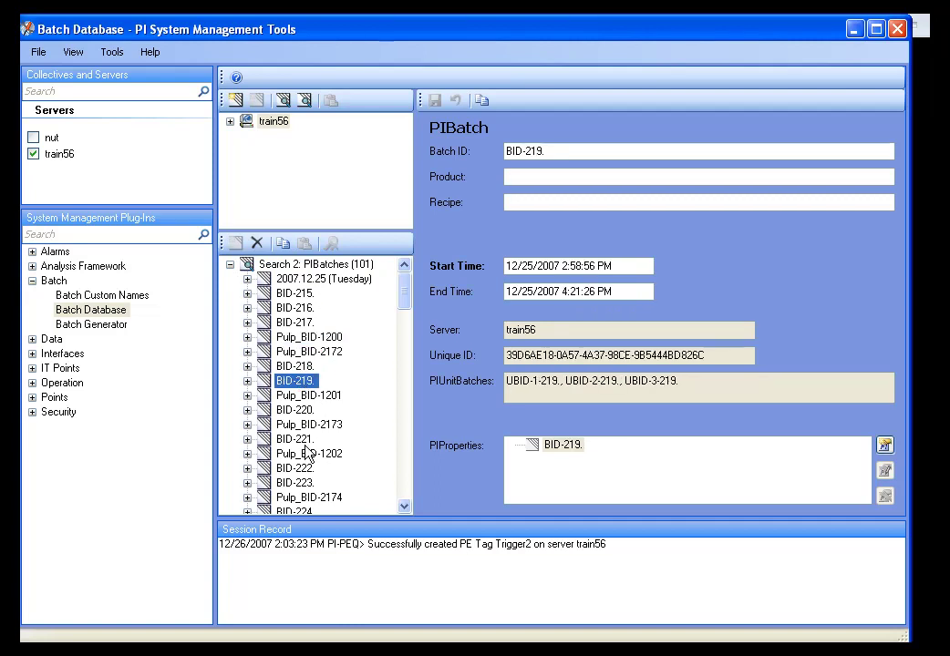
left_click(296, 439)
left_click(297, 469)
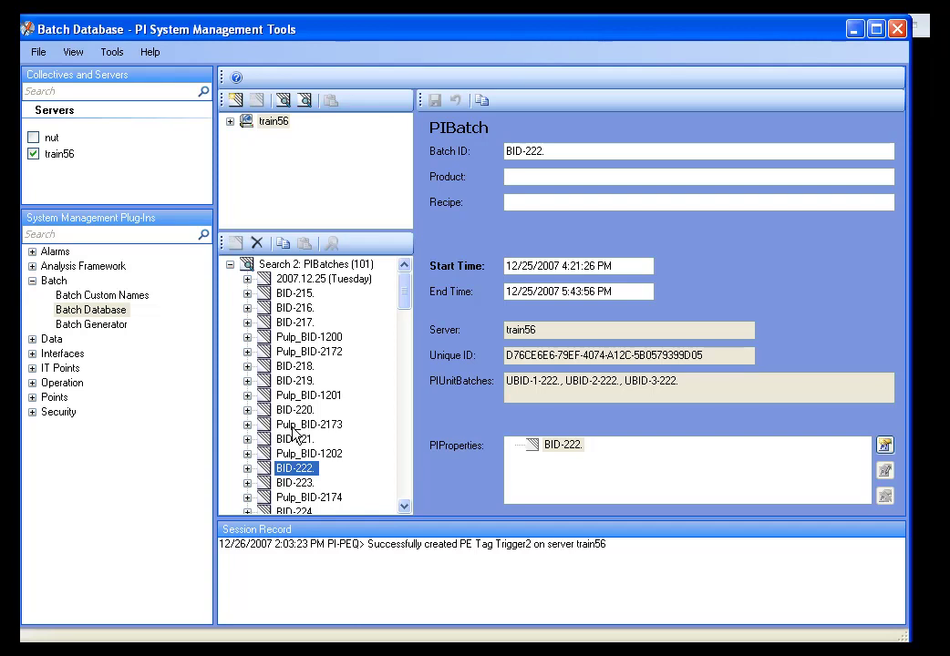
left_click(297, 426)
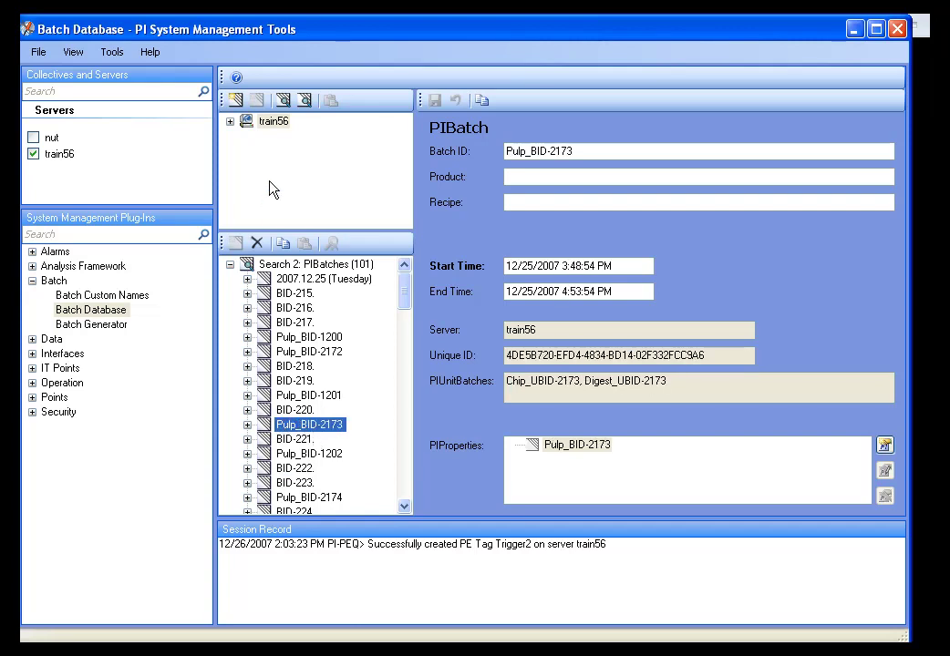
- Collapse Search 2 and run a PIBatch search with Batch ID Pulp_BID*
left_click(230, 265)
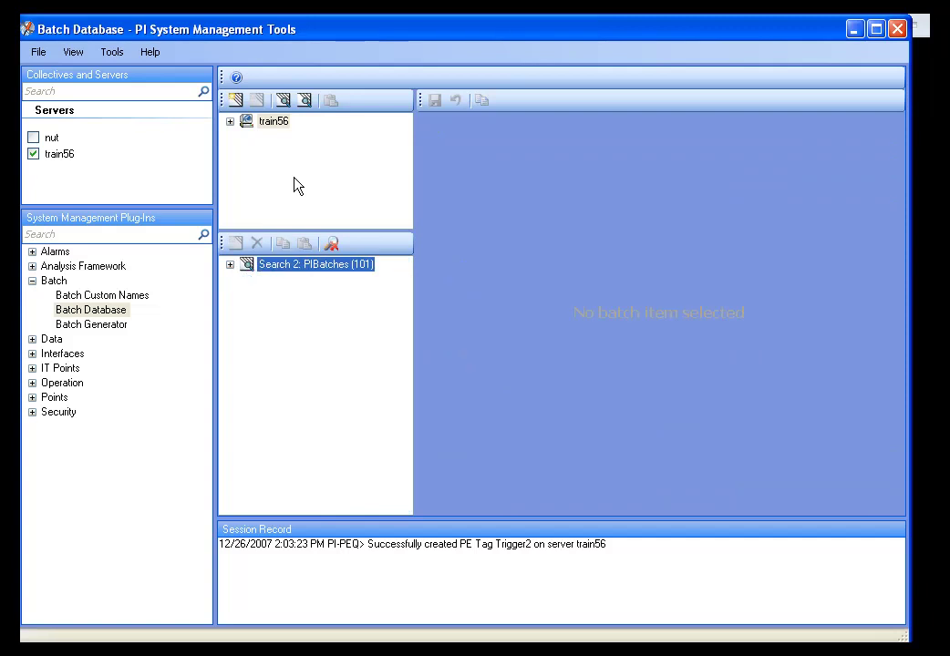
left_click(281, 100)
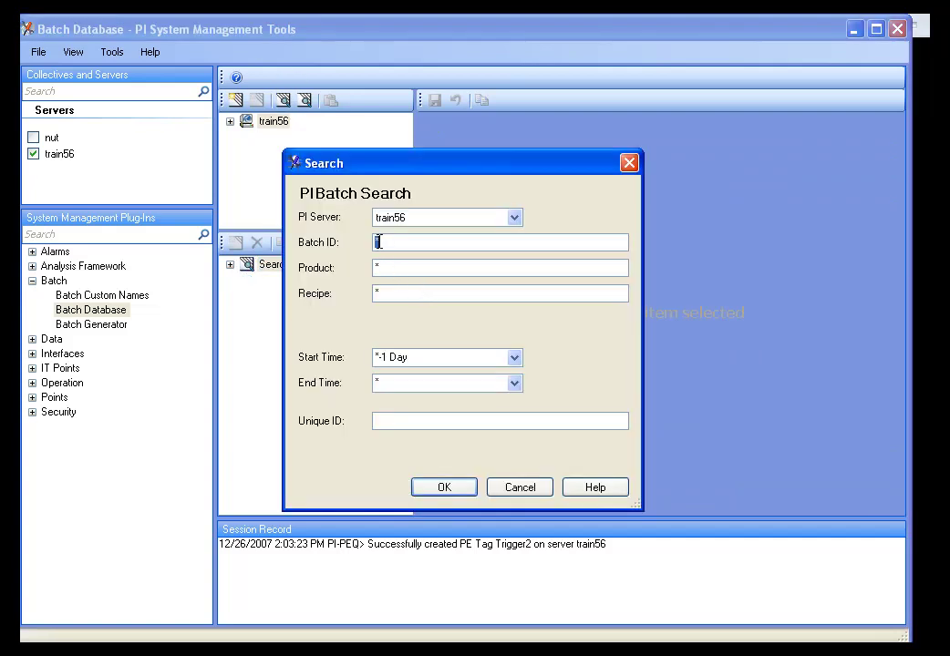
left_click(383, 242)
type("Pulp_BID")
left_click(431, 482)
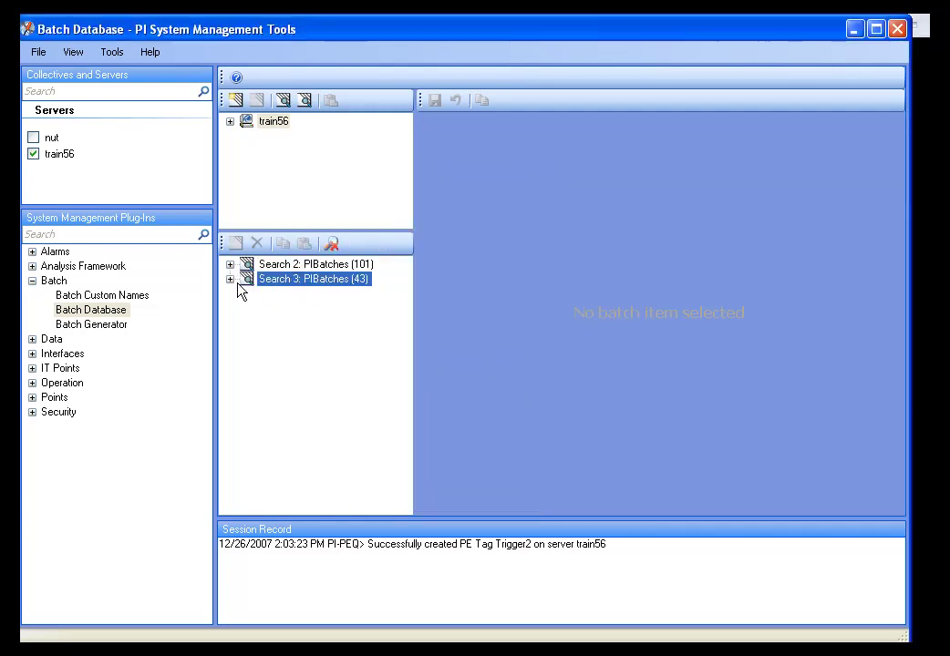
- Expand Search 3 and inspect Pulp_BID-1201, Pulp_BID-2172, Chip_UBID-2172 and Digest_UBID-2172
left_click(230, 279)
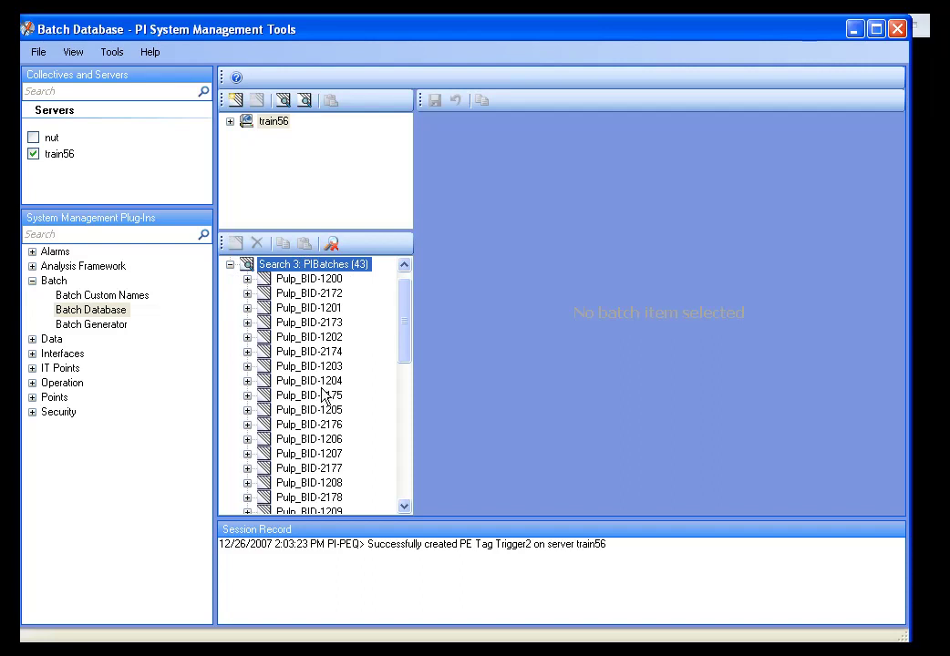
left_click(247, 308)
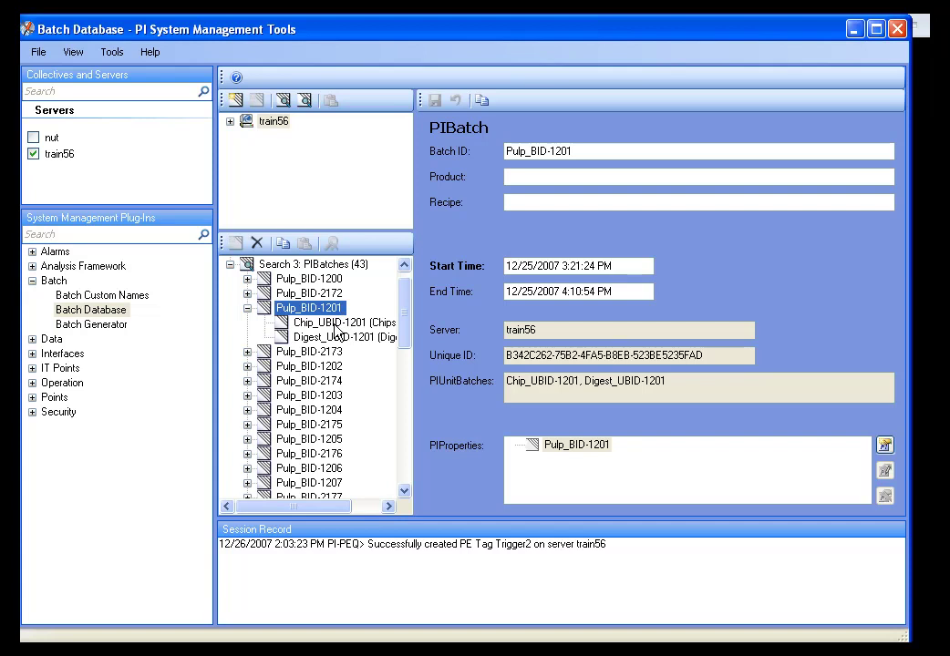
double_click(278, 294)
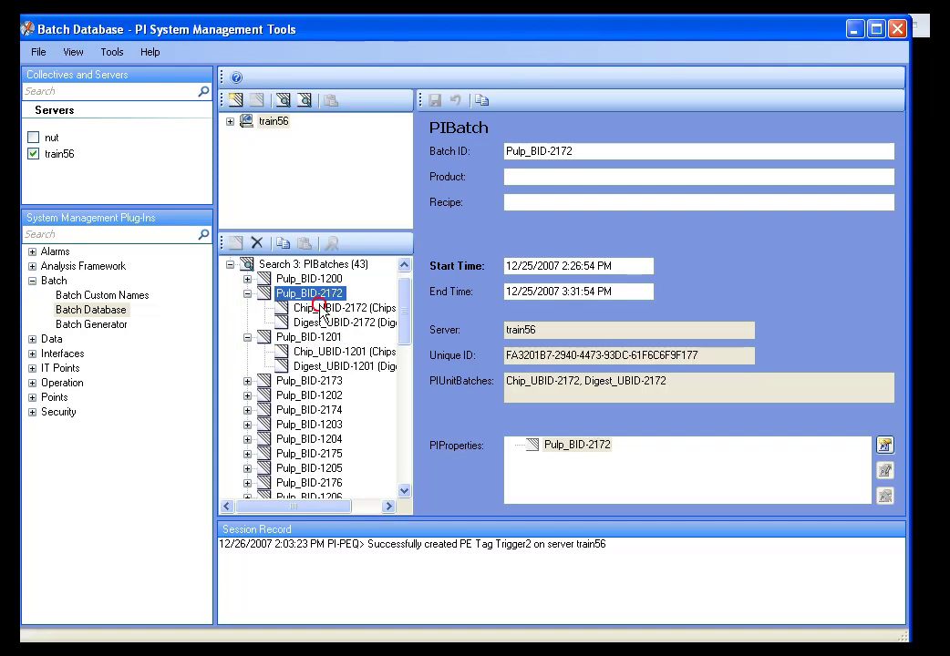
left_click(319, 310)
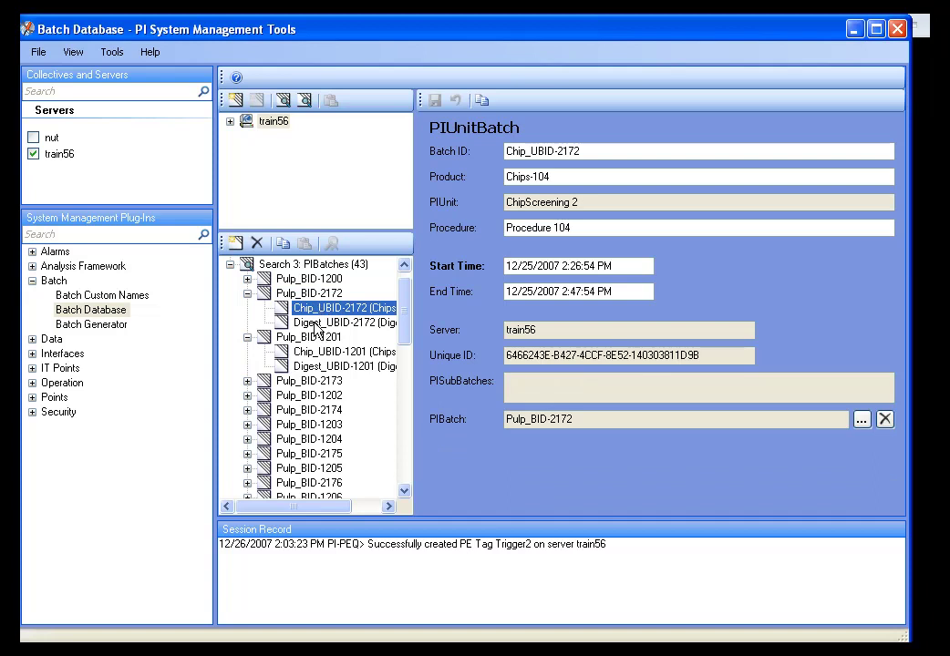
left_click(316, 324)
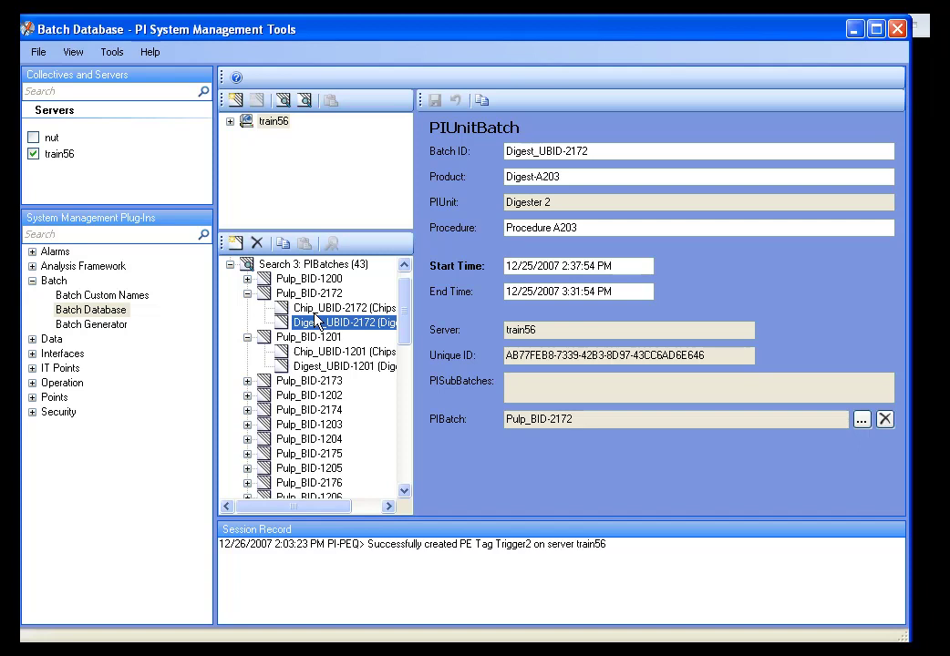
- Collapse Search 3 and run a PIBatch search with Batch ID Pulp_BID-1*
left_click(248, 293)
left_click(248, 308)
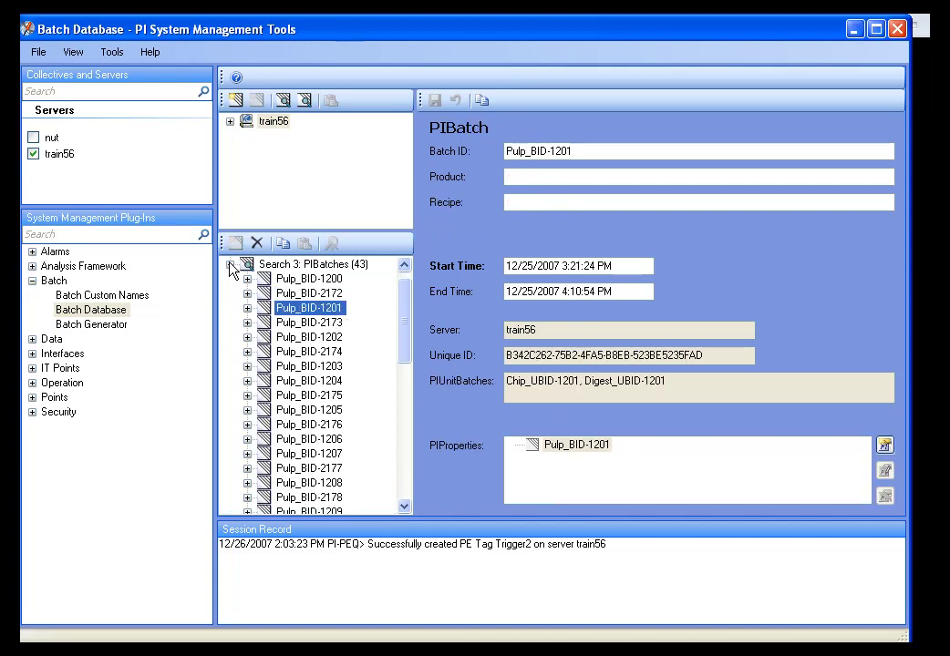
left_click(229, 264)
left_click(288, 108)
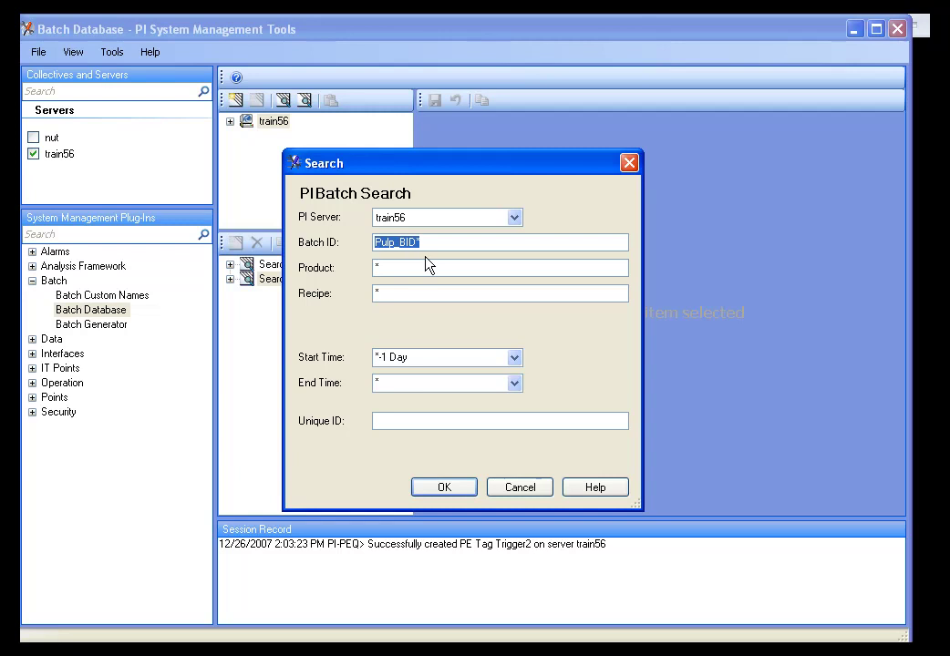
left_click(416, 242)
type("-1")
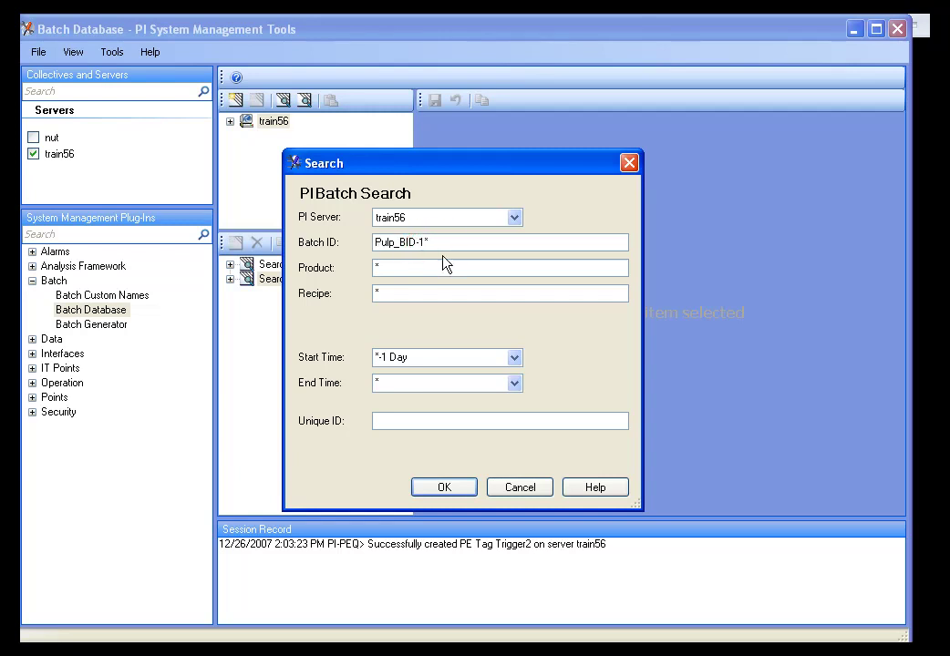
left_click(444, 487)
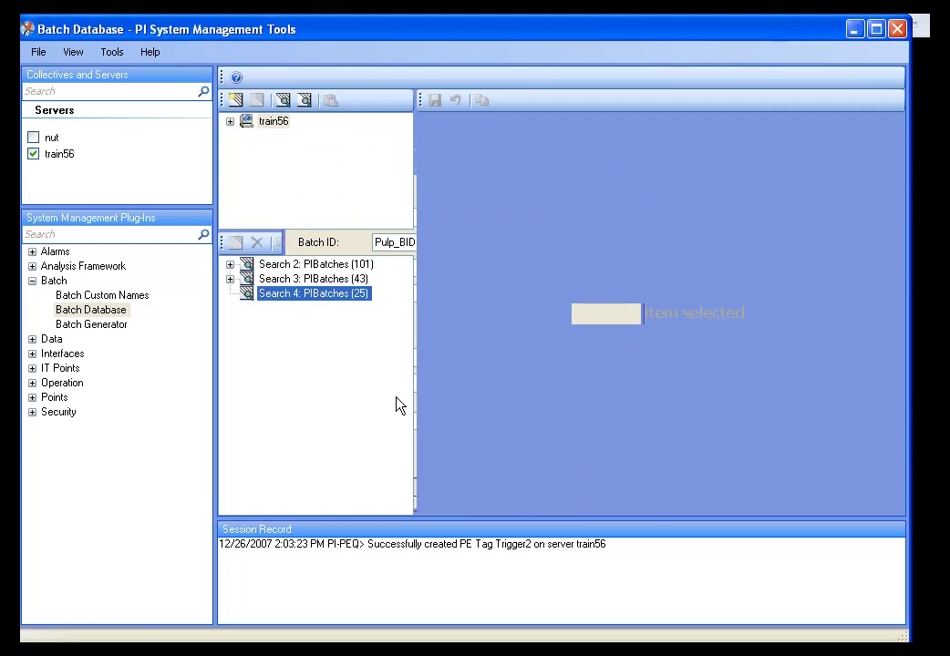
- Expand Search 4's 25 batches, review Pulp_BID-1202's details, then collapse the nodes
left_click(230, 293)
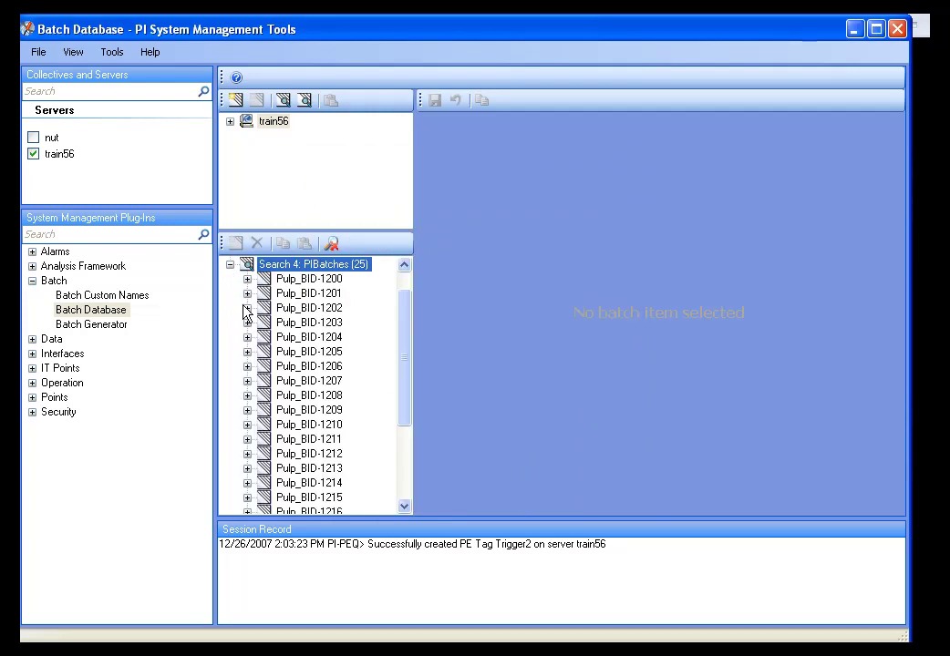
left_click(249, 308)
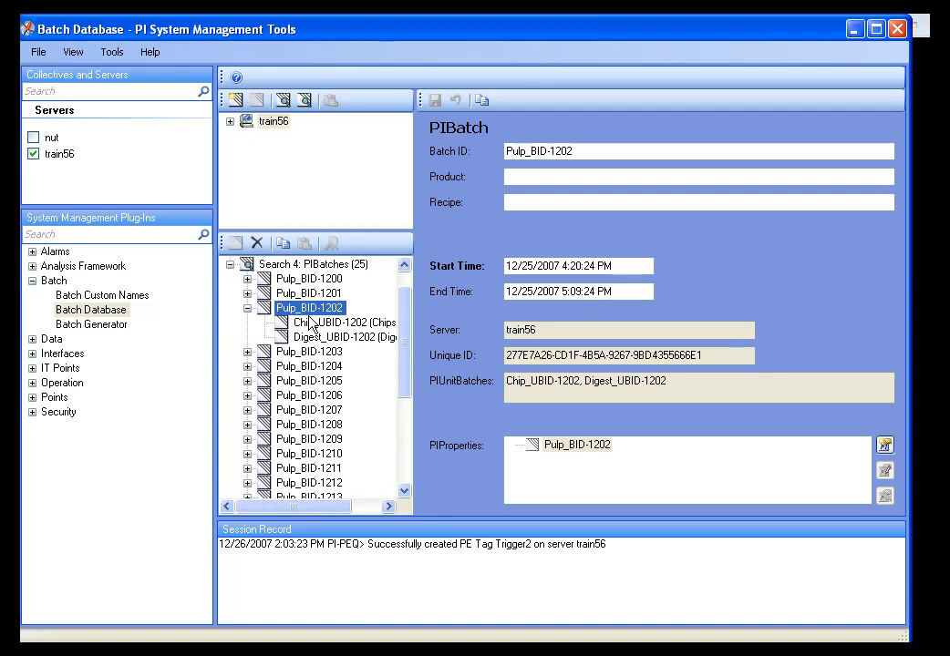
left_click(525, 205)
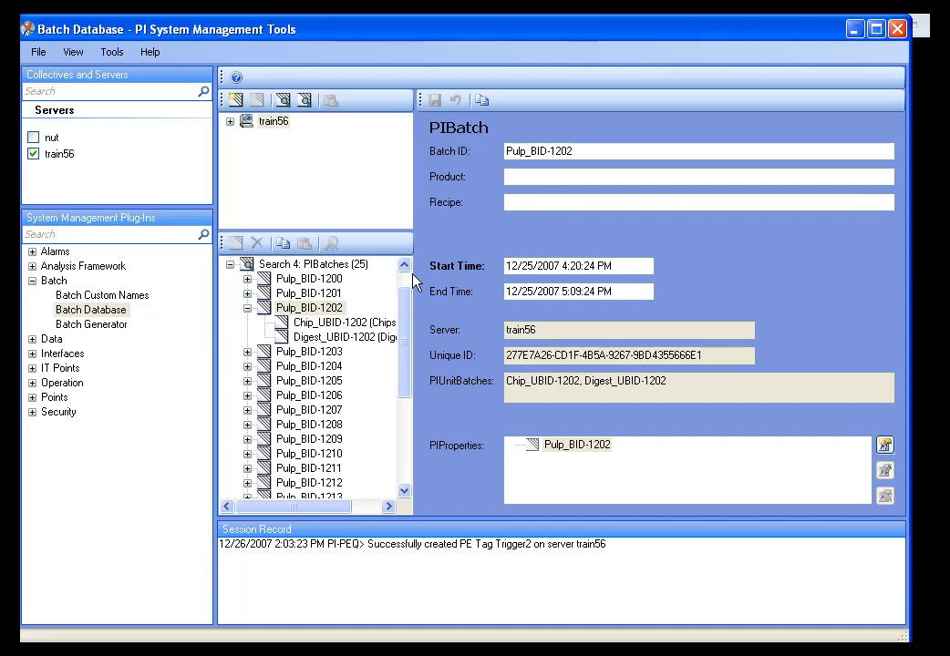
left_click(247, 308)
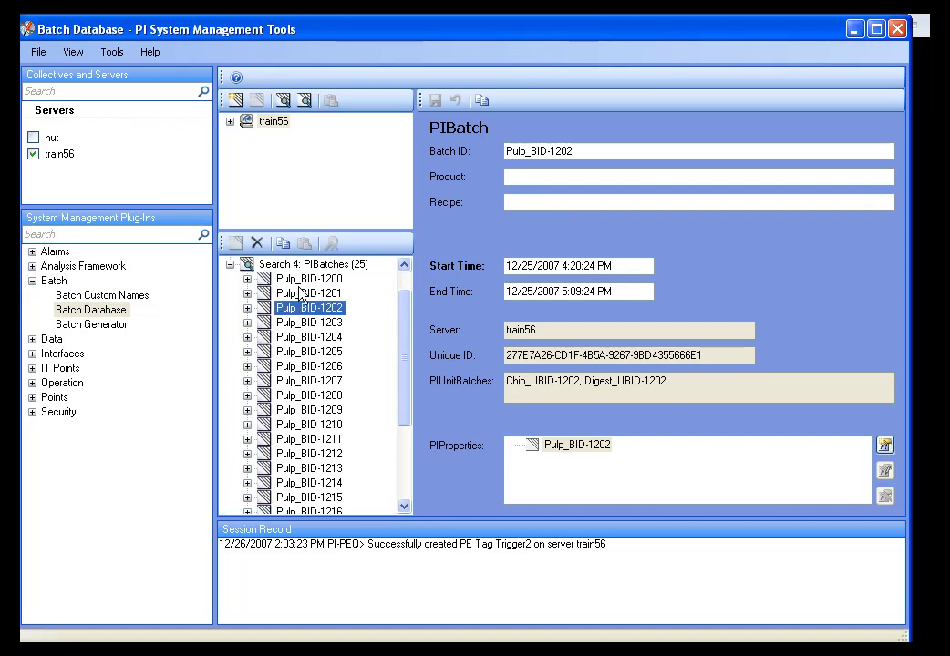
left_click(230, 264)
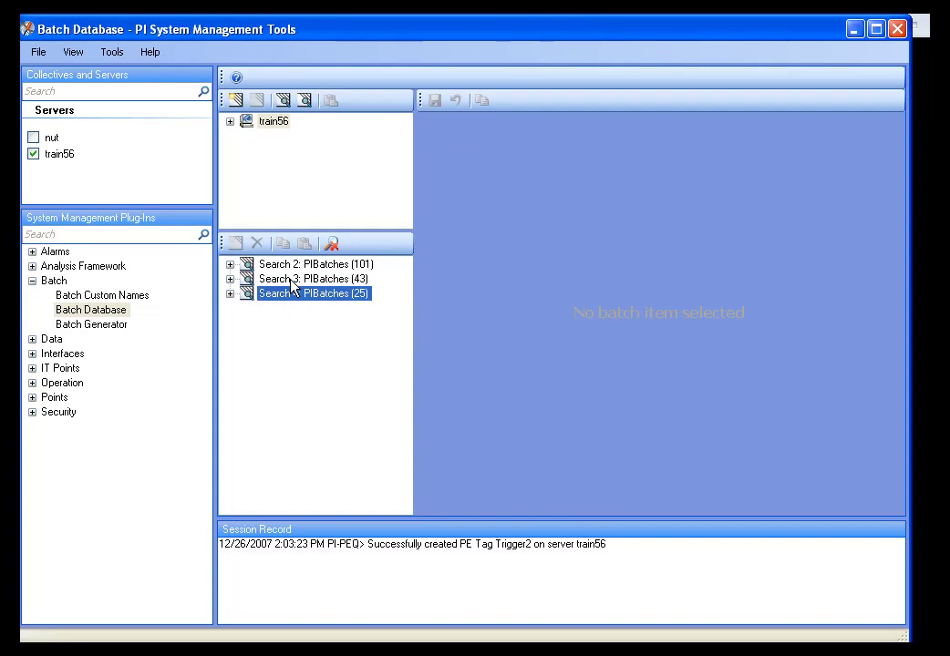
- Run a PIUnitBatch search with PIUnit Digester1, which returns an empty Search 5
left_click(305, 101)
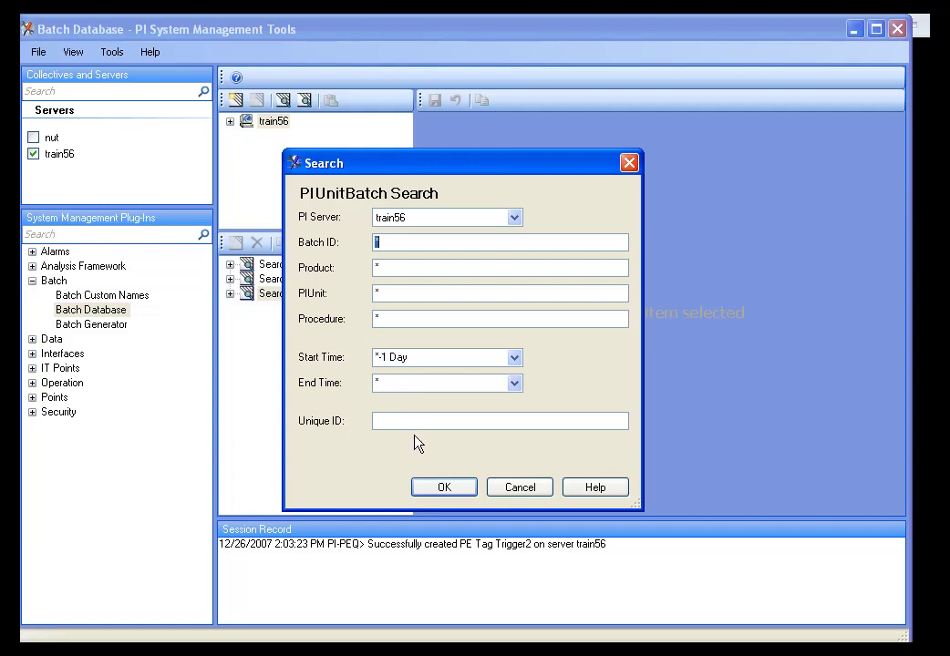
left_click(375, 293)
type("Digester1")
left_click(447, 490)
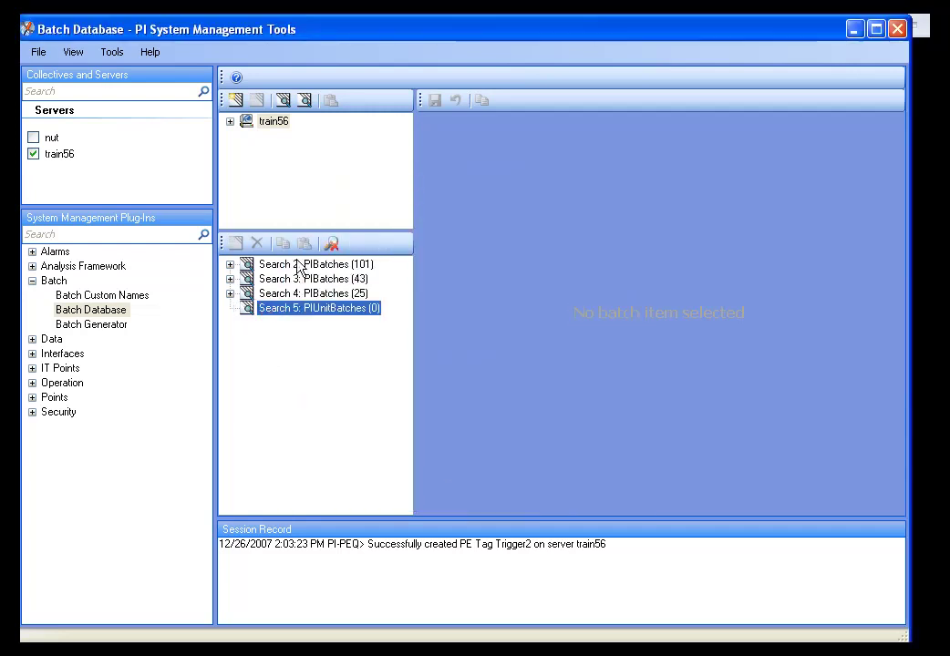
- Rerun the PIUnitBatch search with PIUnit Digester 1* and expand Search 6's 25 results
left_click(304, 99)
left_click(376, 293)
type("Digester 1*")
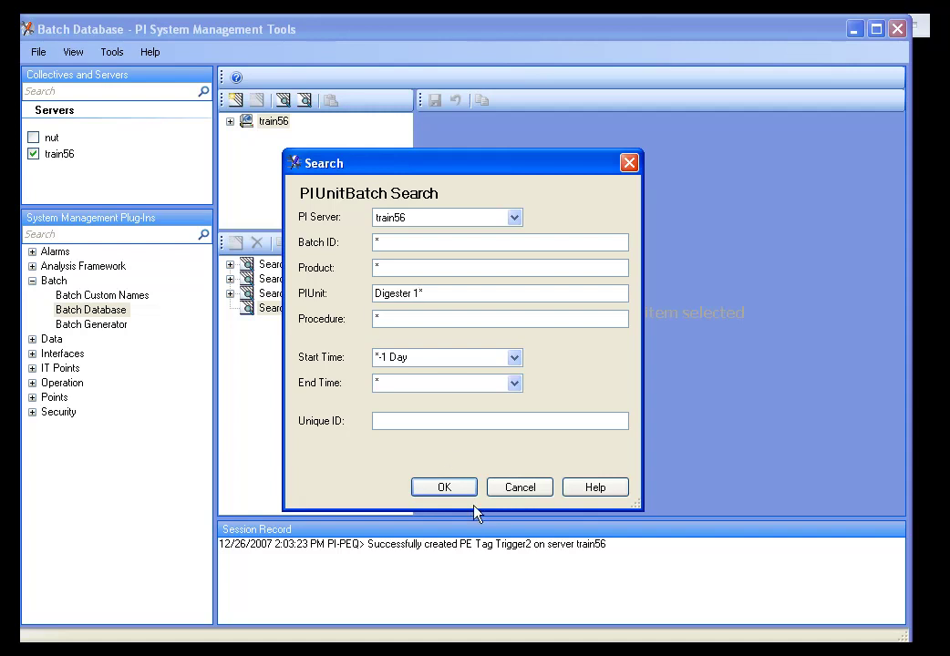
left_click(444, 487)
left_click(229, 322)
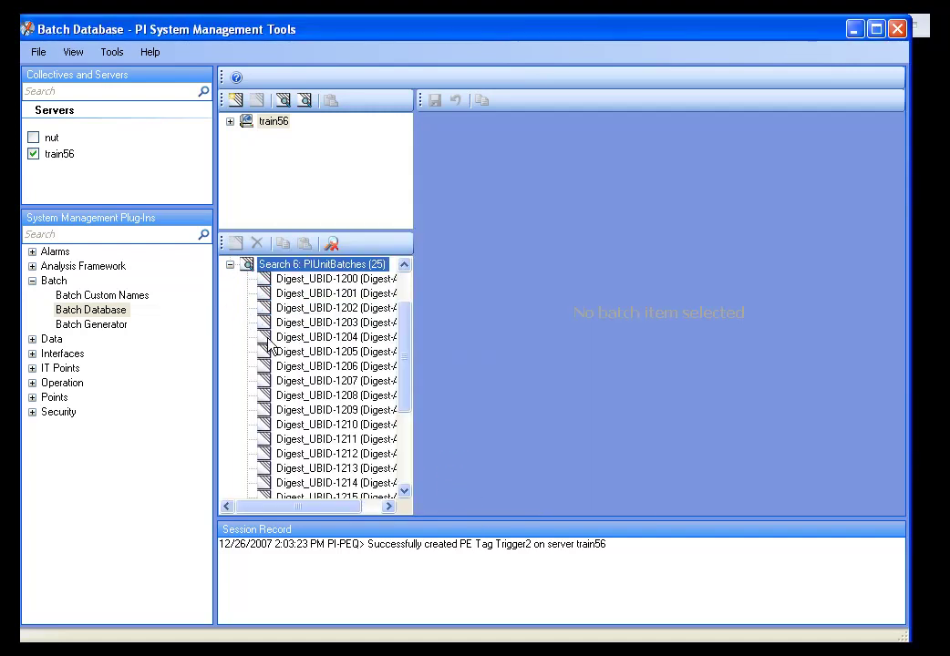
- Select Digest_UBID-1203 and check its parent PIBatch lookup without changing it
left_click(406, 286)
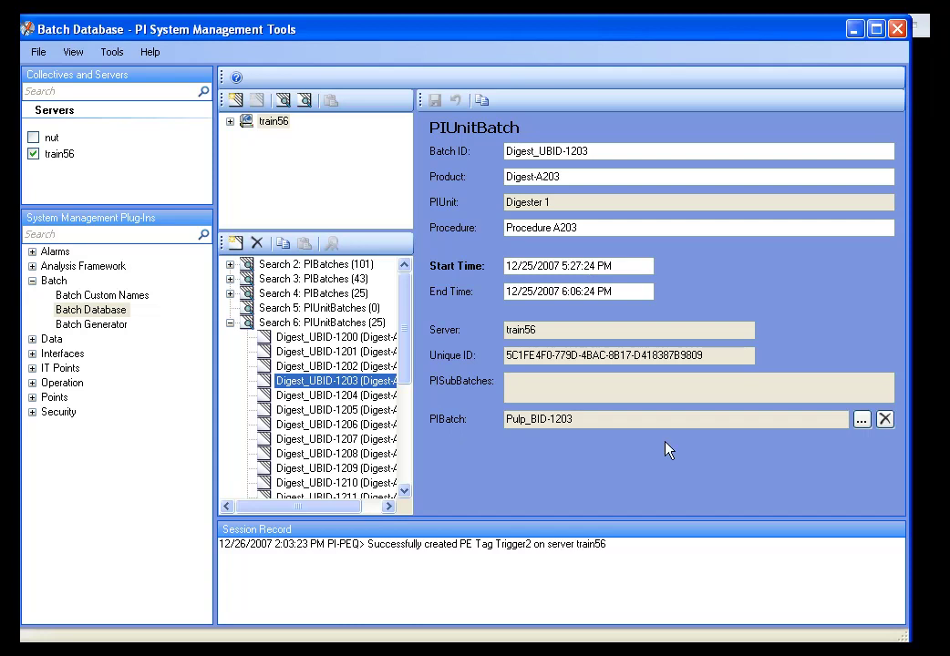
left_click(862, 419)
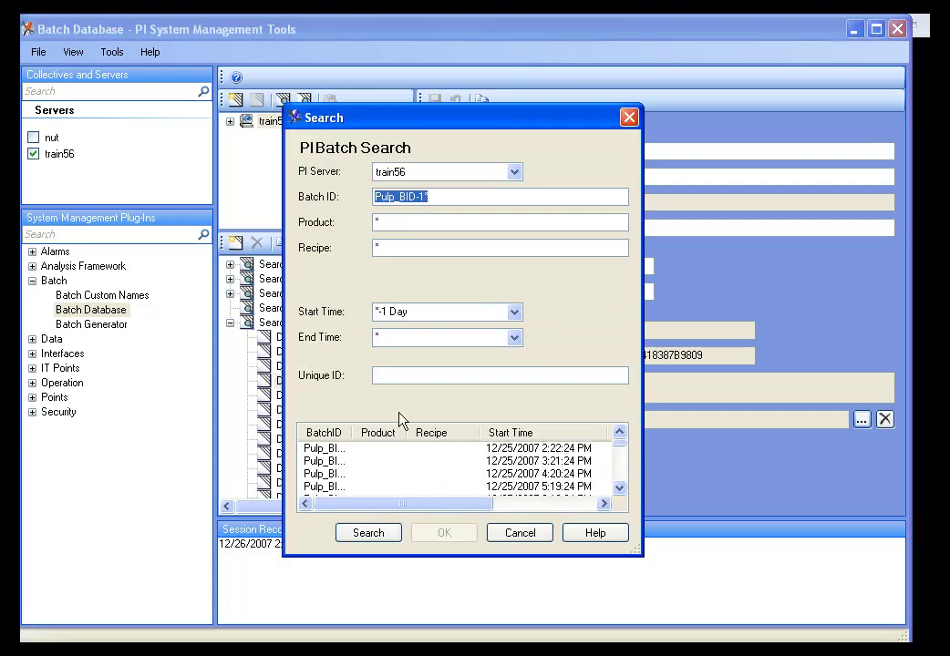
left_click(515, 537)
- Change Digest_UBID-1203's End Time to 12/25/2007 6:07:00 PM and save
left_click(510, 291)
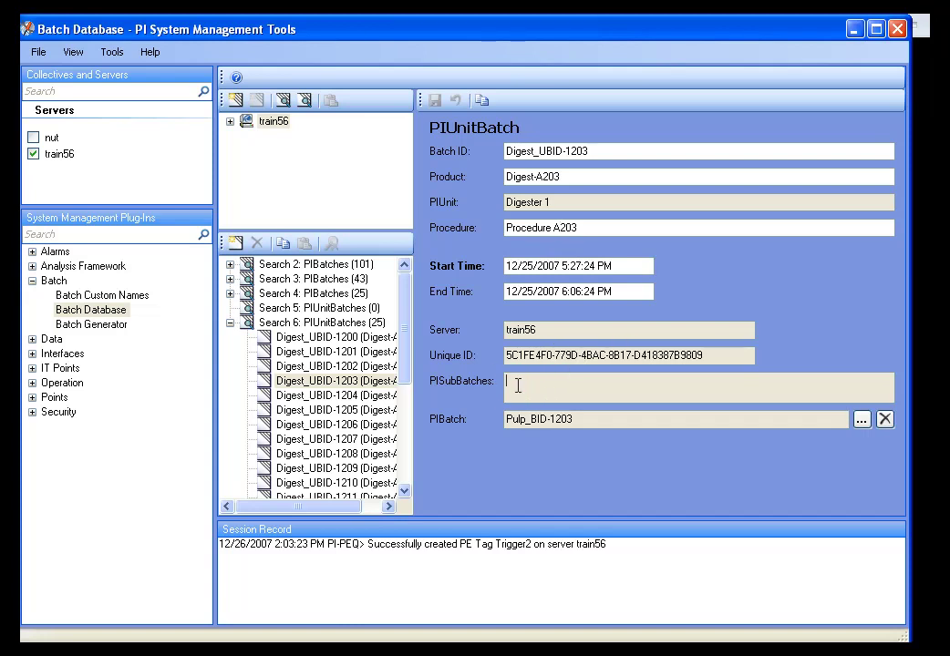
left_click(546, 387)
left_click_drag(597, 292, 577, 292)
type("7:00")
left_click(434, 101)
- View details of Digest_UBID-1203, -1200, -1201, -1205 and -1202, then collapse Search 6
left_click(339, 381)
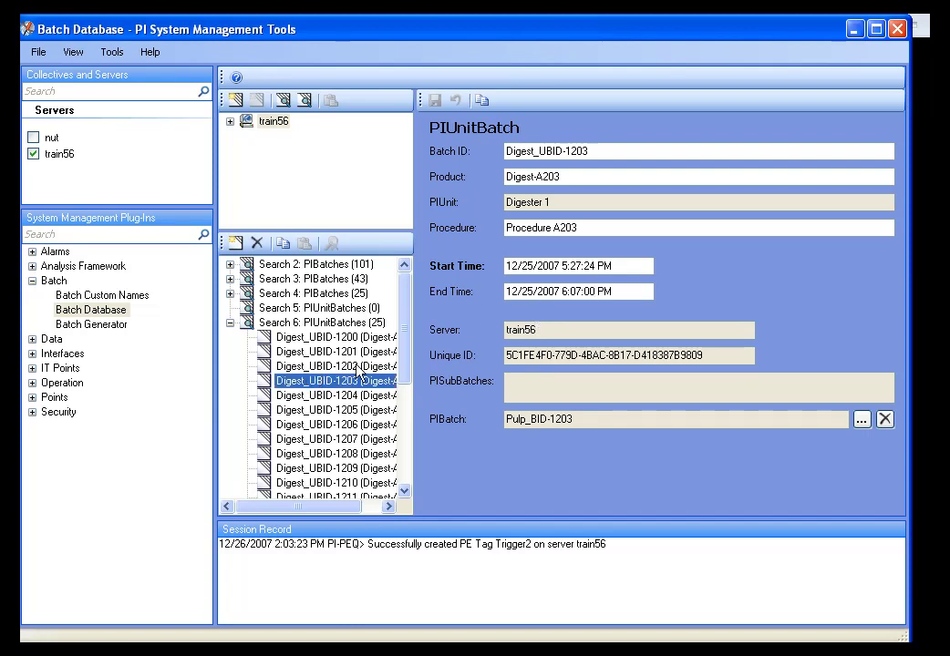
left_click(305, 323)
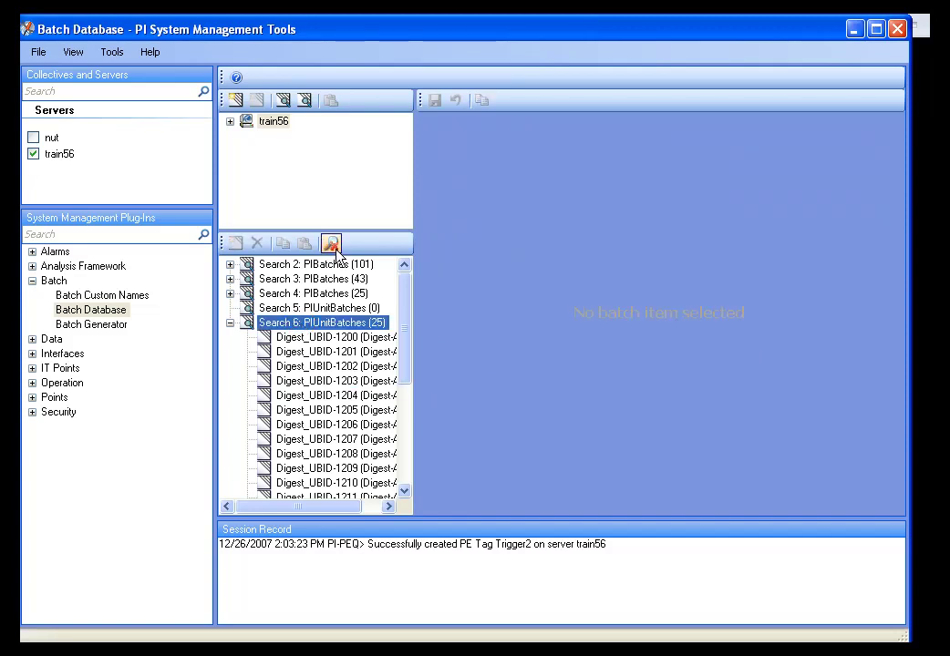
left_click(327, 337)
left_click(319, 352)
left_click(316, 381)
left_click(316, 409)
left_click(314, 366)
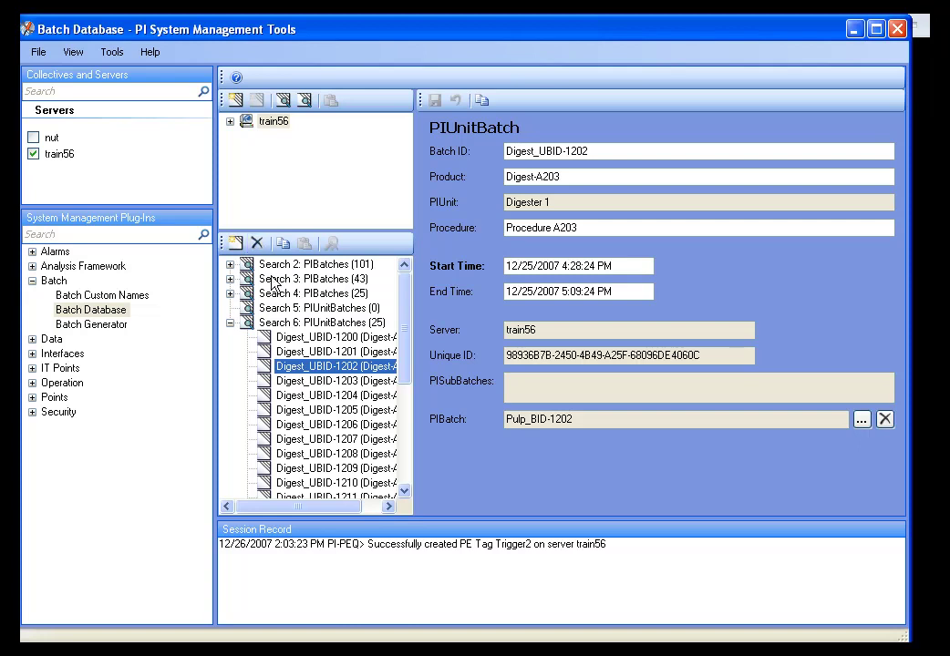
left_click(230, 324)
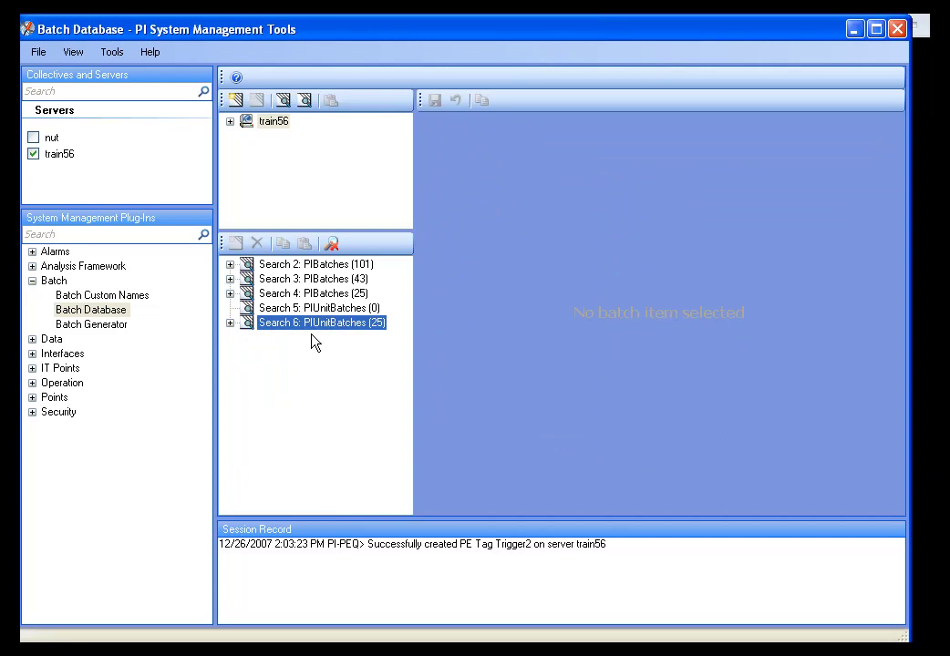
- Cancel a new PIBatch, then start a new PIUnitBatch on train56's Sample batch Module
left_click(236, 101)
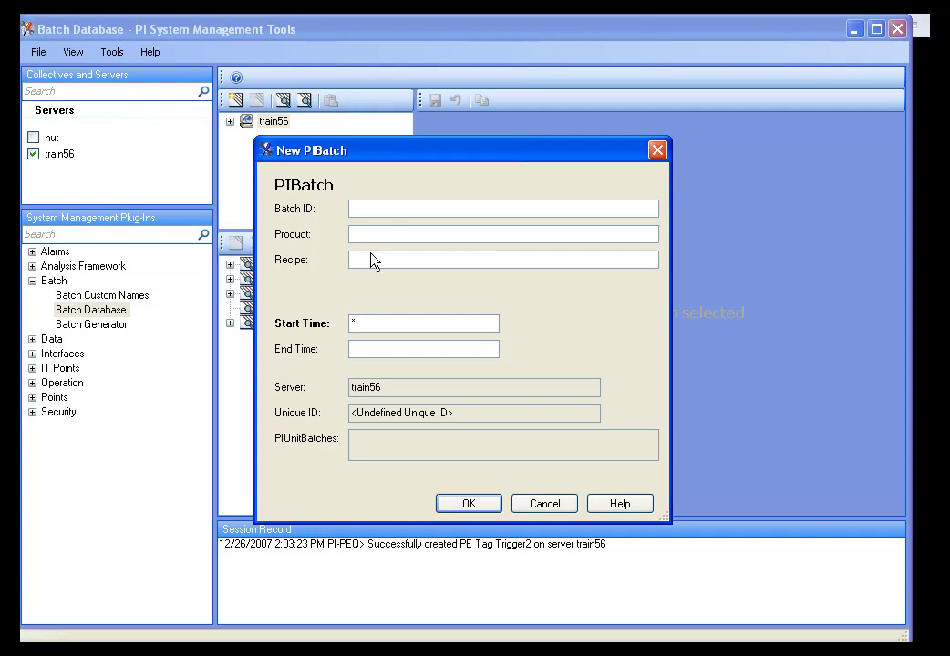
left_click(549, 509)
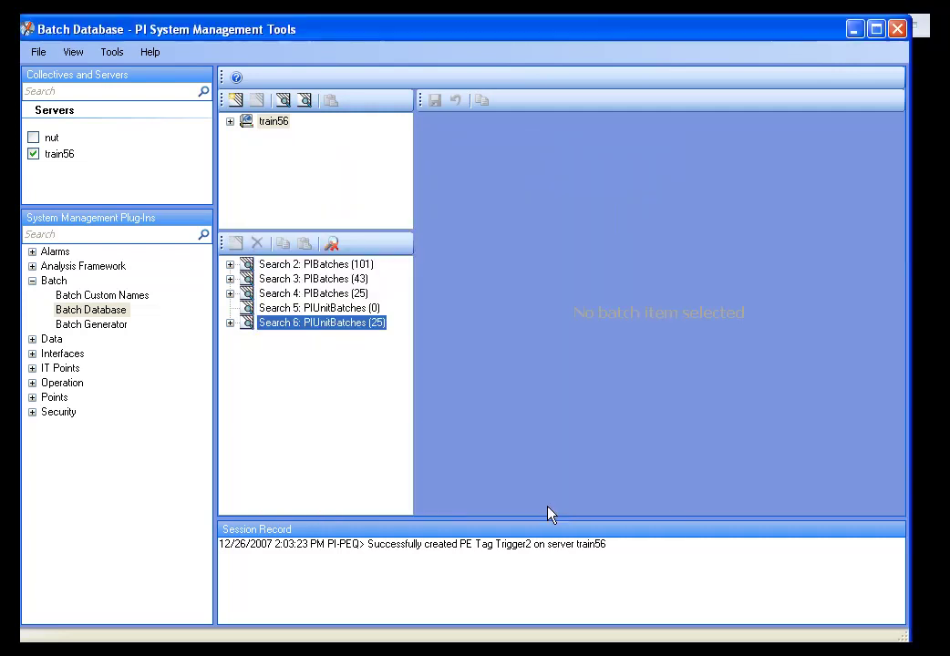
double_click(264, 122)
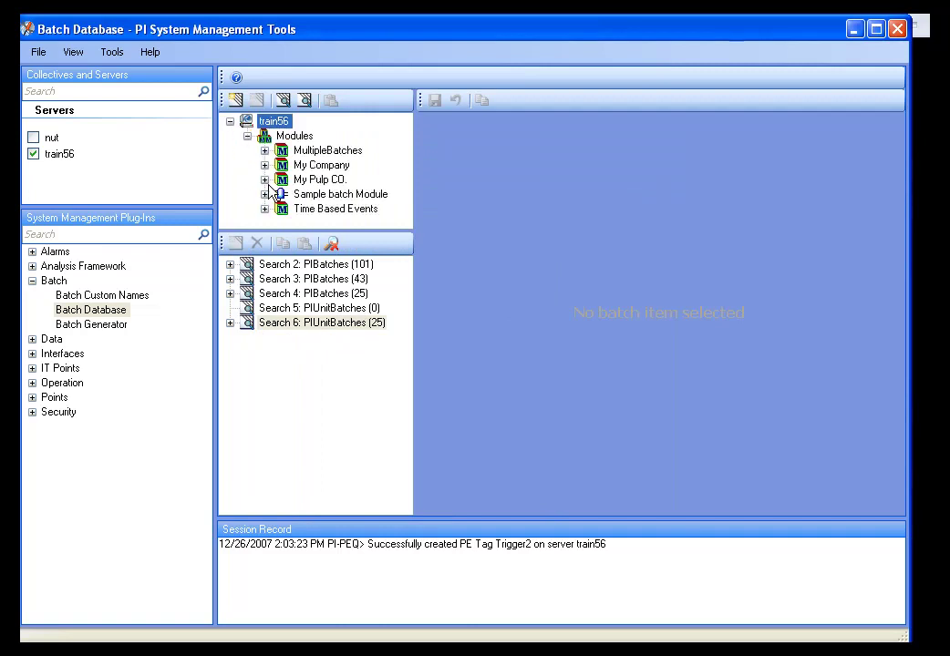
left_click(282, 194)
left_click(256, 99)
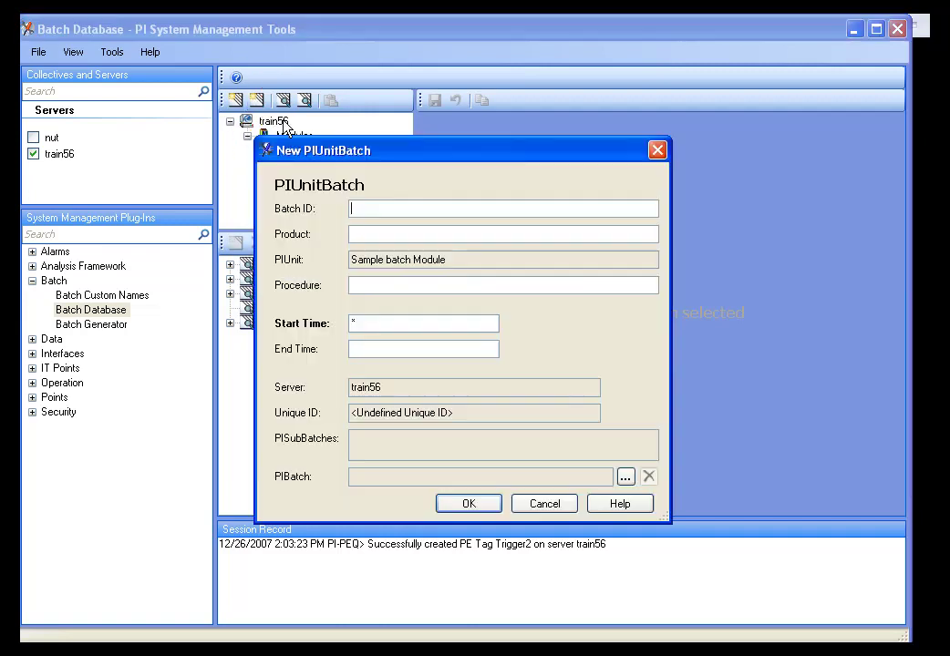